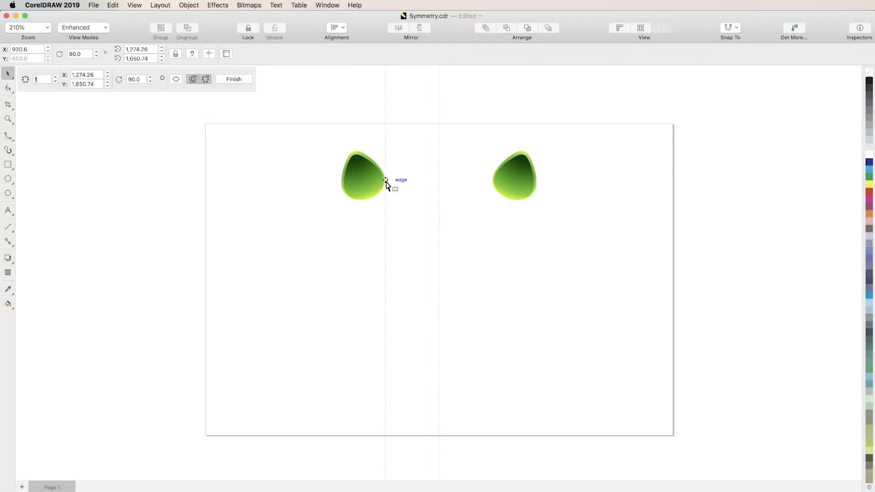
Step: In the petal demo, join the petals at the mirror line, add more mirror lines, and sketch a freehand curve
left_click_drag(386, 182, 387, 179)
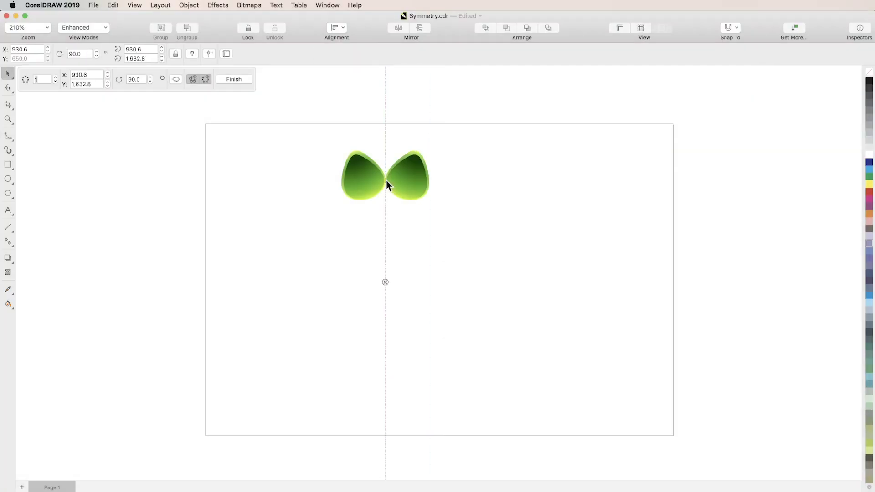
left_click(55, 76)
left_click(56, 77)
left_click(56, 76)
left_click(56, 77)
left_click(56, 77)
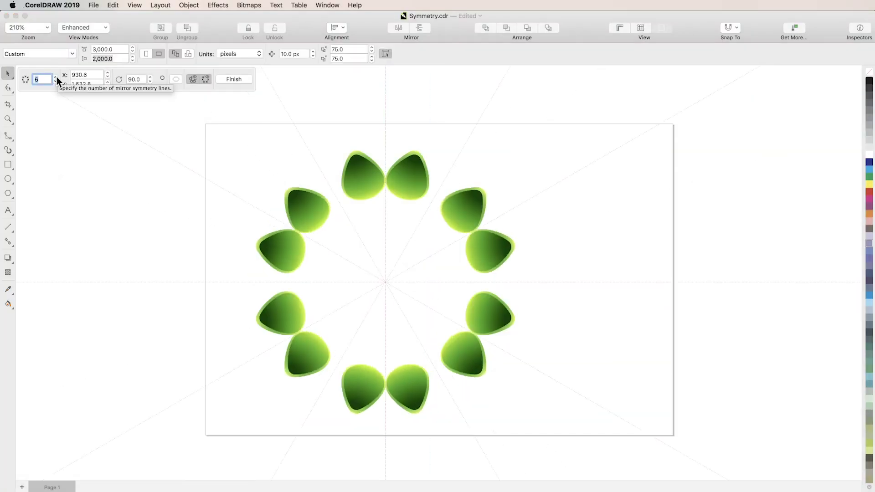
left_click(55, 77)
key("F5")
mouse_move(363, 199)
left_mouse_down()
mouse_move(392, 216)
mouse_move(363, 238)
mouse_move(393, 258)
mouse_move(385, 282)
left_mouse_up()
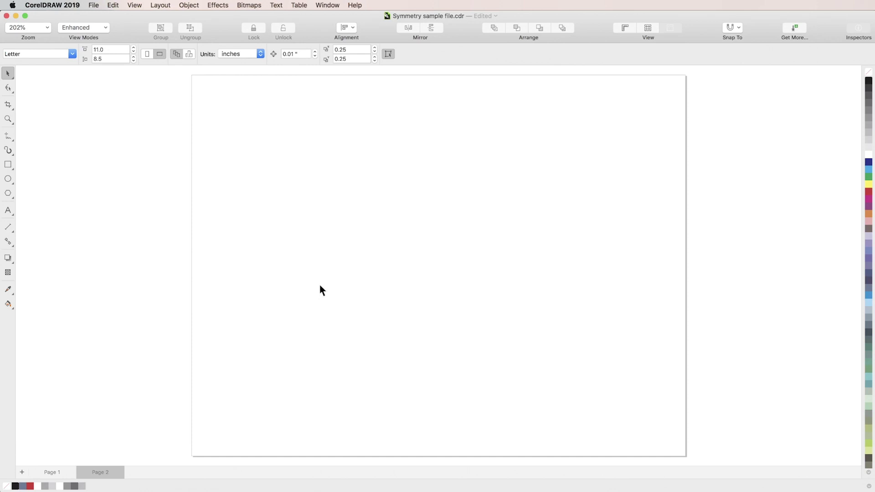
Step: Create a new symmetry on blank Page 2 and drag its mirror line to the right
right_click(441, 246)
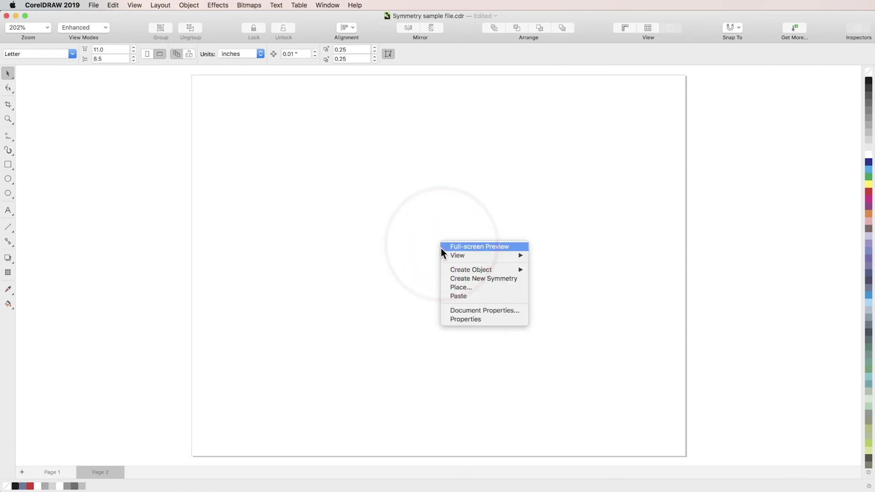
left_click(453, 278)
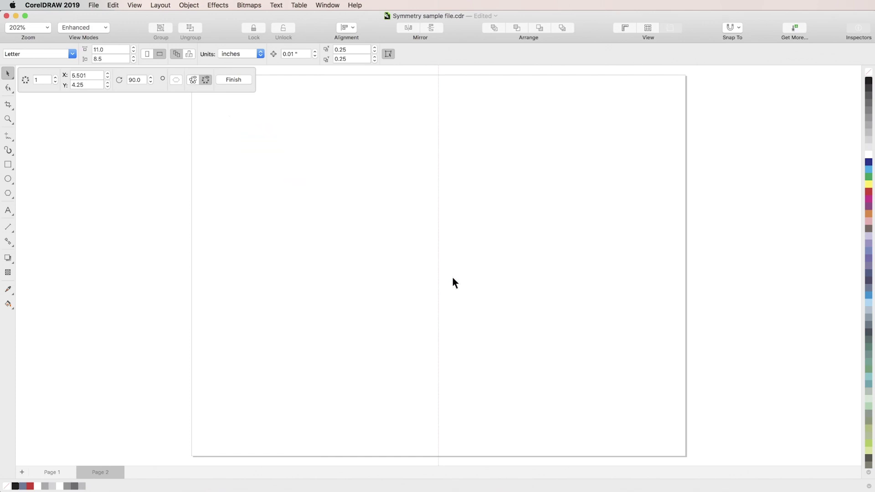
left_click_drag(439, 251, 500, 238)
Step: Start tilting the mirror line, cancel, and recentre it with Shift+P at X 5.5, vertical
left_click(513, 254)
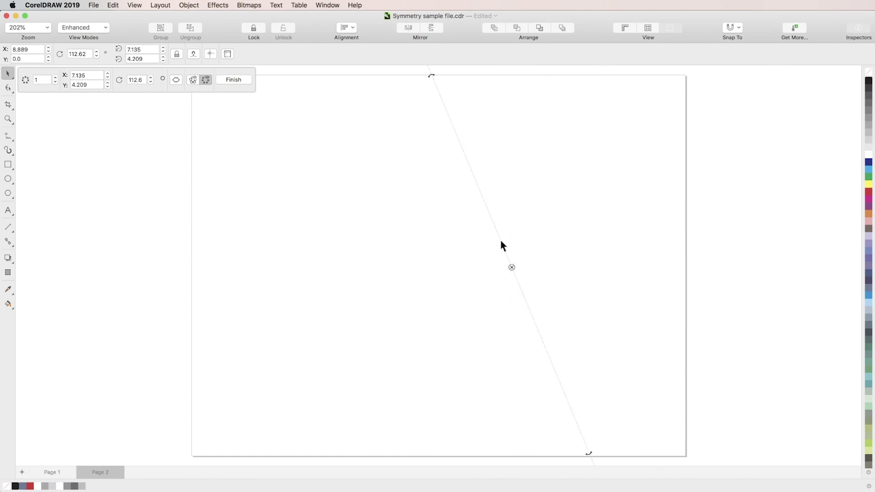
key("Escape")
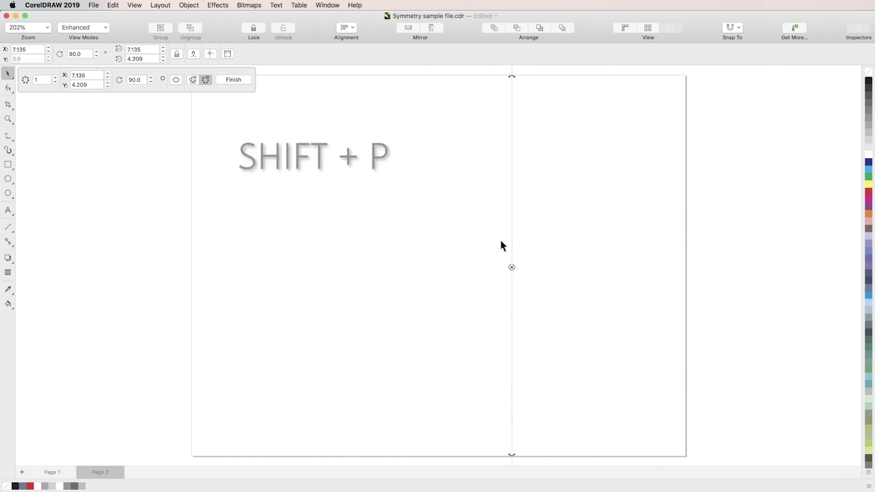
key("shift+p")
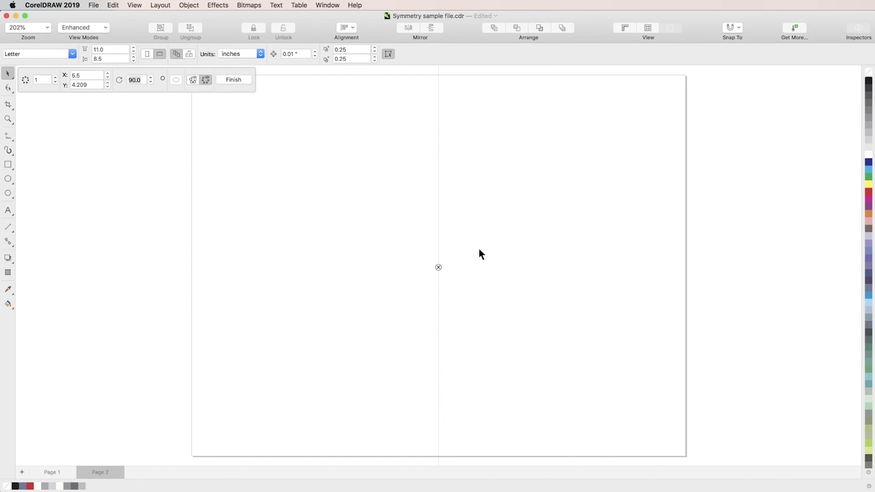
Step: Raise the symmetry mirror-line count to six
left_click(56, 78)
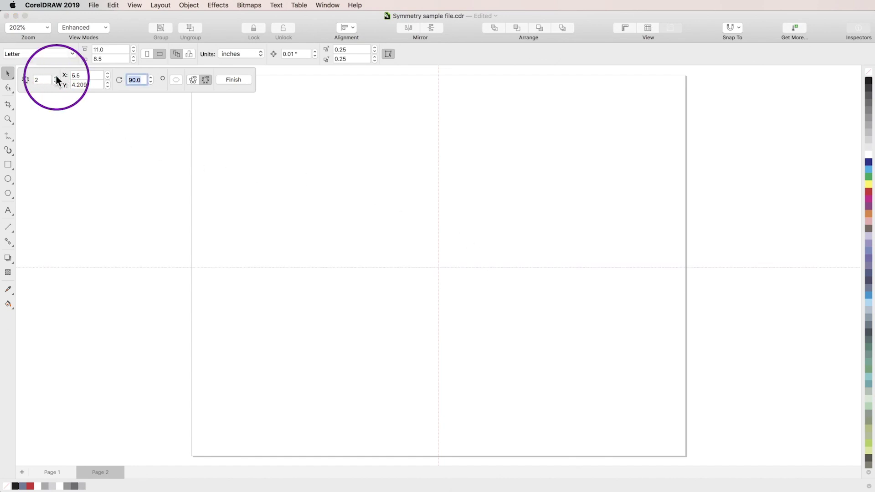
left_click(55, 77)
left_click(56, 77)
left_click(56, 77)
left_click(56, 78)
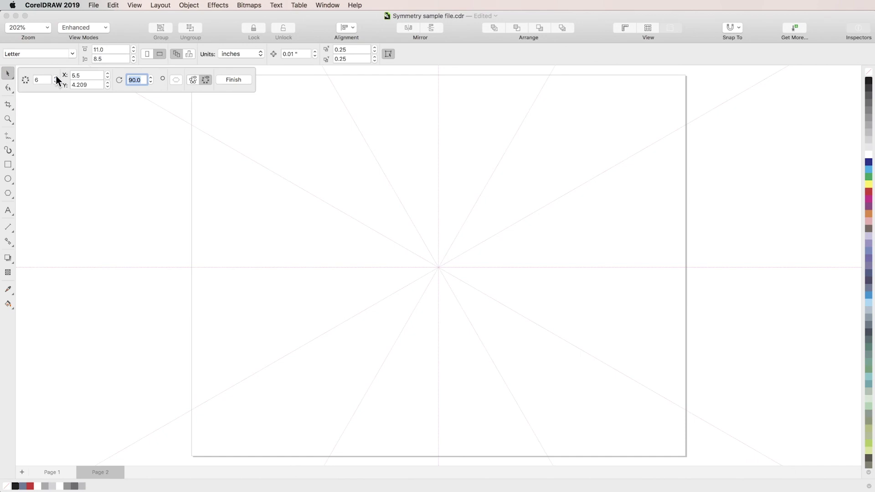
Step: Rotate the six mirror lines to 15 degrees
left_click(136, 80)
type("15")
key("Return")
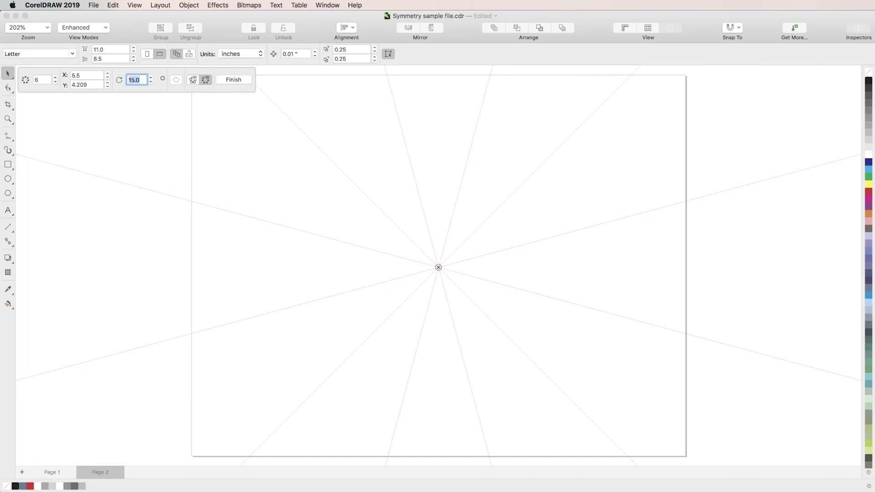
left_click(7, 164)
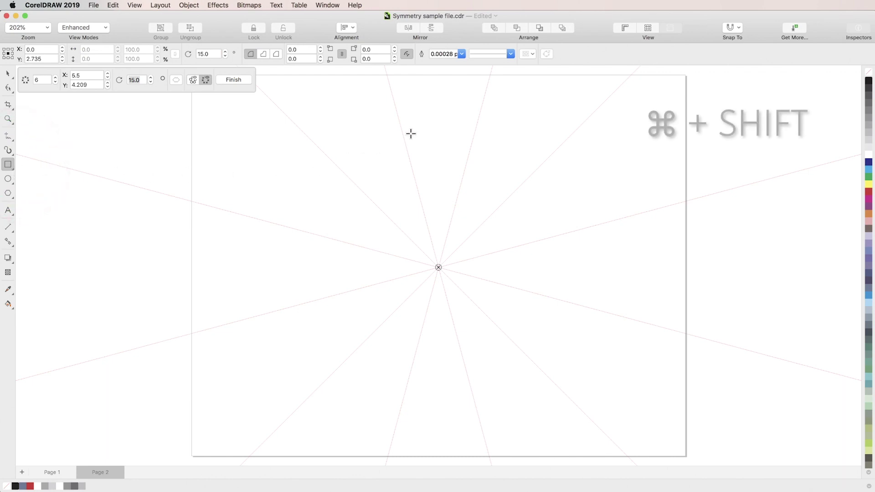
Step: Draw a small square, centre it with Shift+P, then move it straight up near the page top
left_click_drag(426, 143, 445, 164)
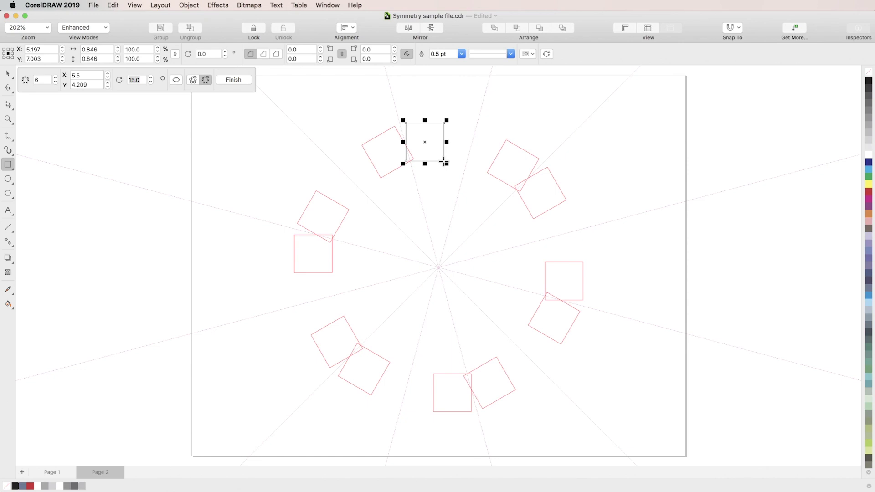
key("shift+p")
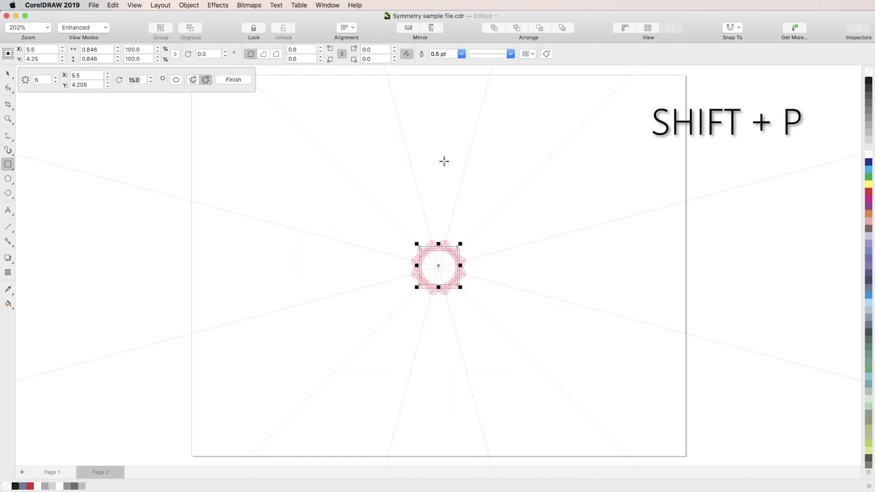
key("space")
key("shift")
left_click_drag(445, 246, 428, 122)
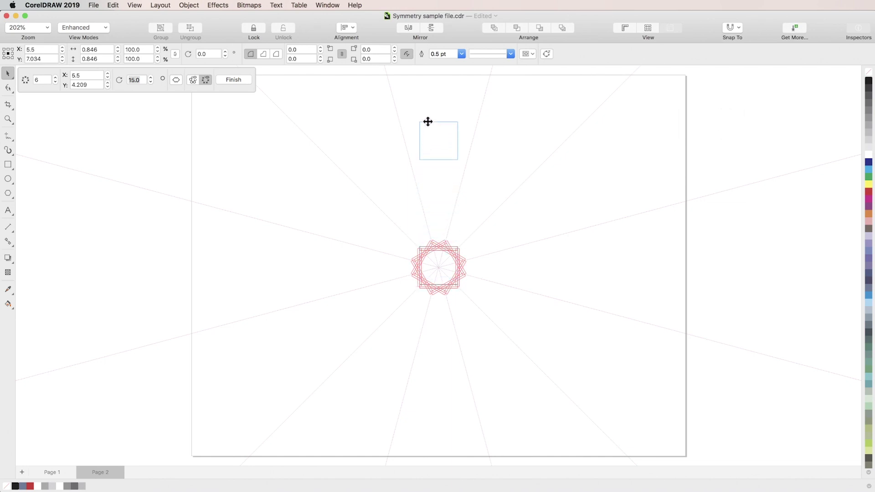
left_click_drag(428, 122, 429, 122)
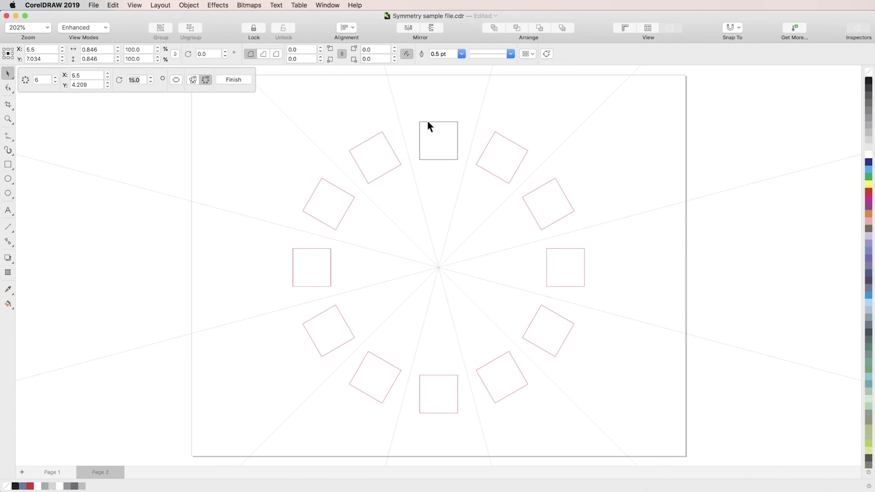
left_click(428, 123)
Step: Reshape the top square into a symmetric trapezoid with perspective and shrink it to 76%
left_click(189, 5)
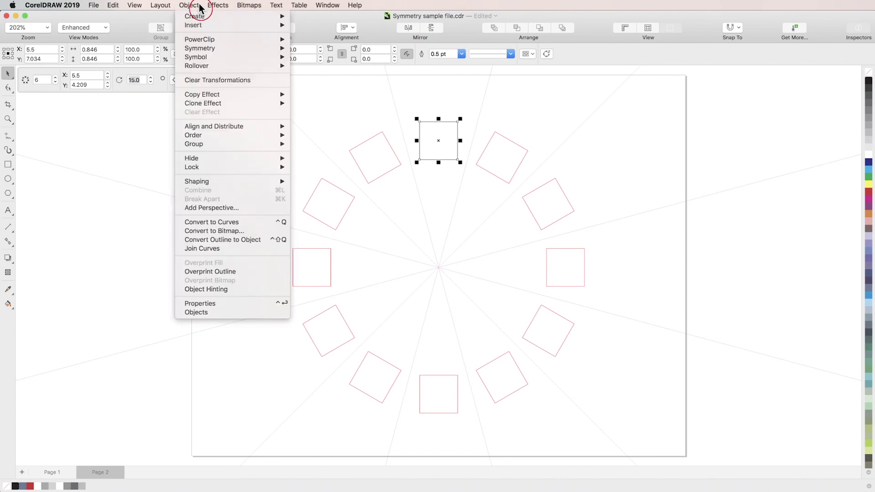
left_click(236, 208)
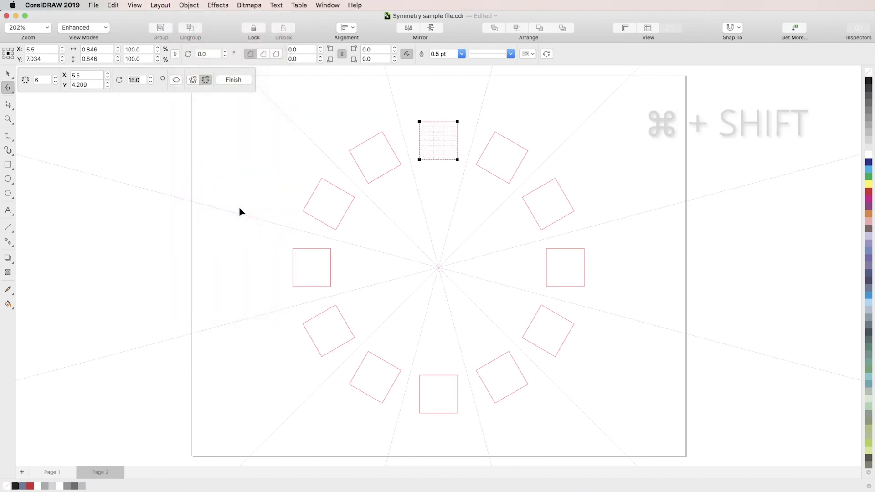
left_click_drag(419, 159, 413, 161)
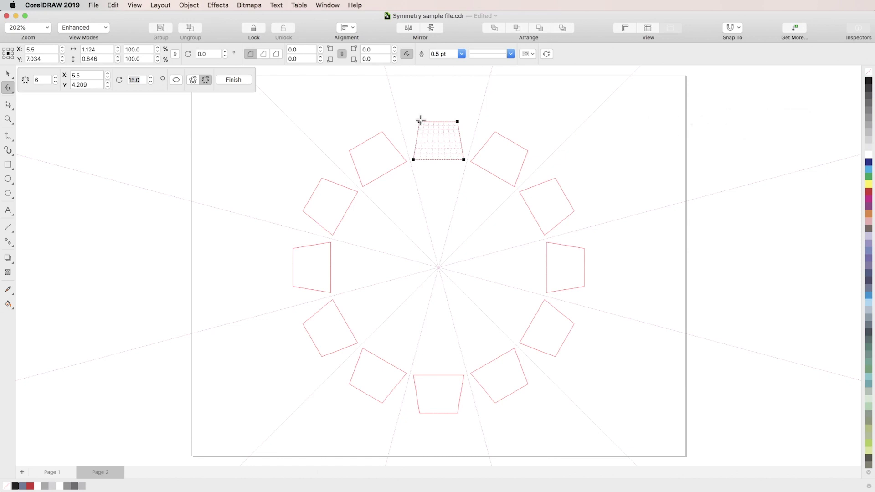
left_click_drag(422, 122, 427, 124)
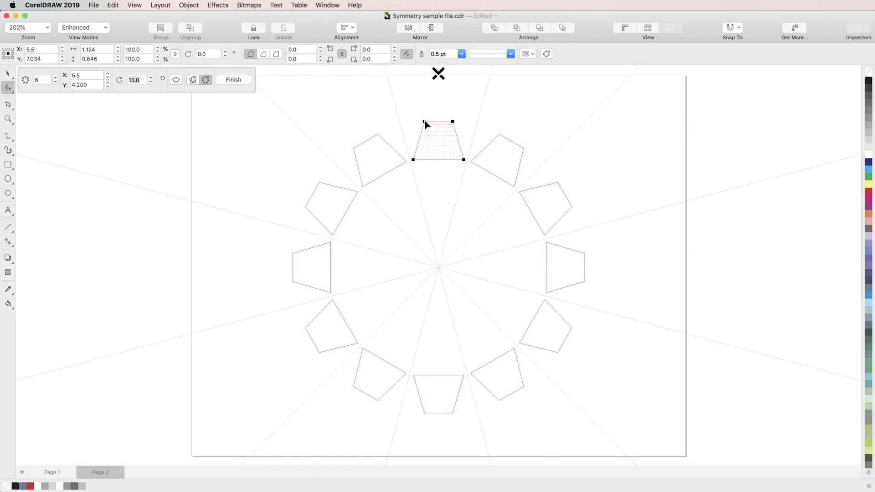
key("space")
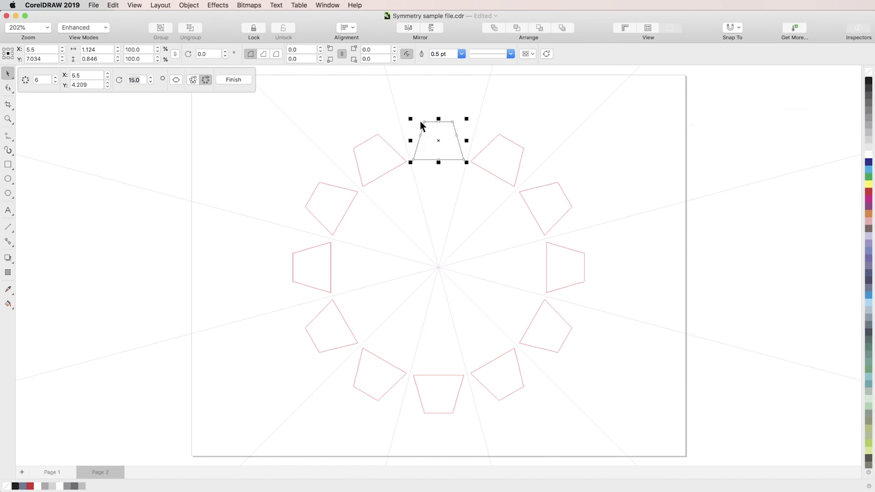
left_click_drag(410, 118, 418, 122)
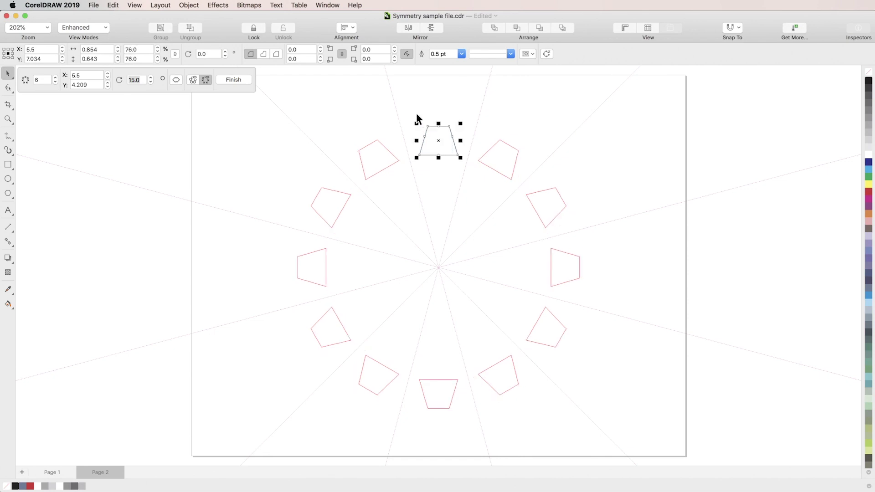
left_click(415, 114)
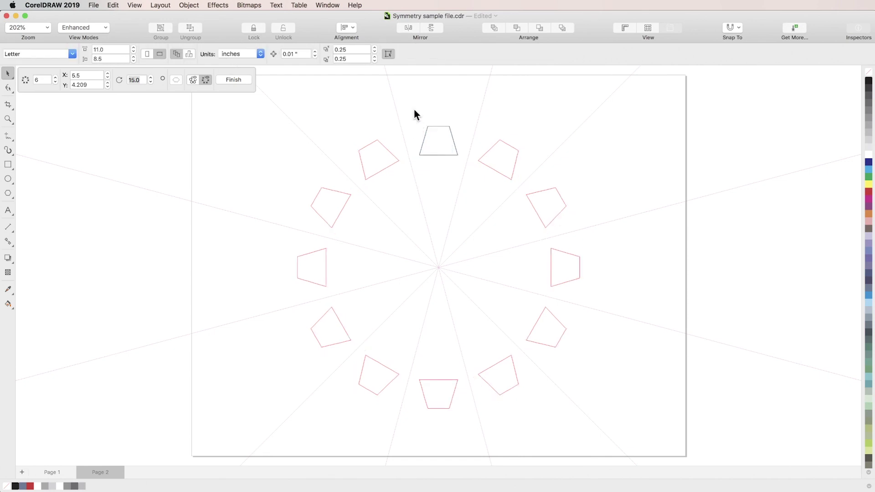
Step: Finish the symmetry editing so the twelve trapezoids form one completed group
left_click(247, 82)
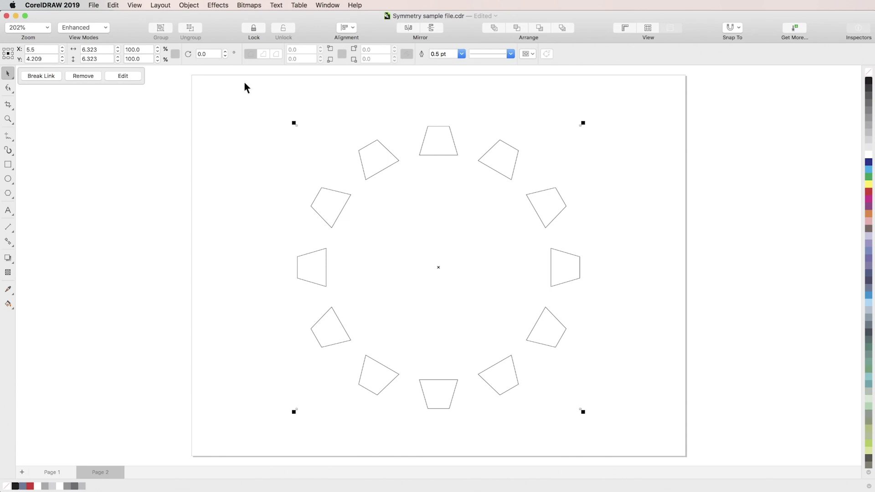
Step: Break the symmetry link and ungroup the teeth, testing by moving one tooth and undoing
left_click(55, 78)
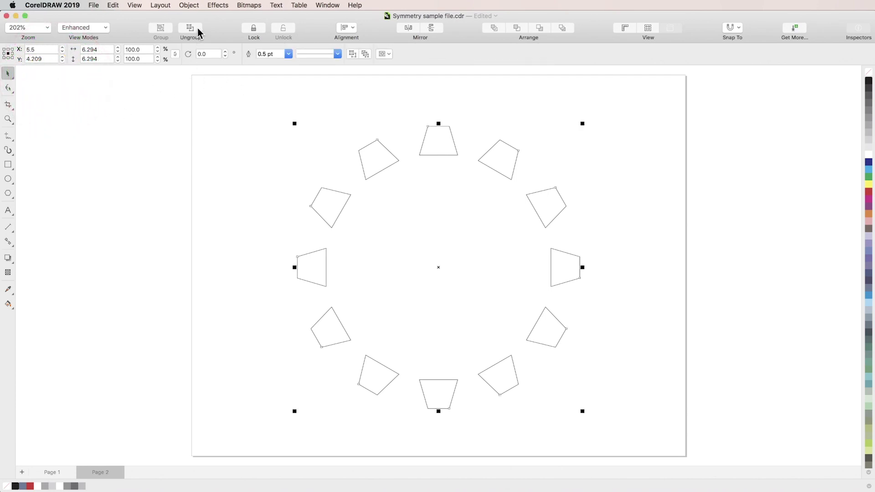
left_click(199, 31)
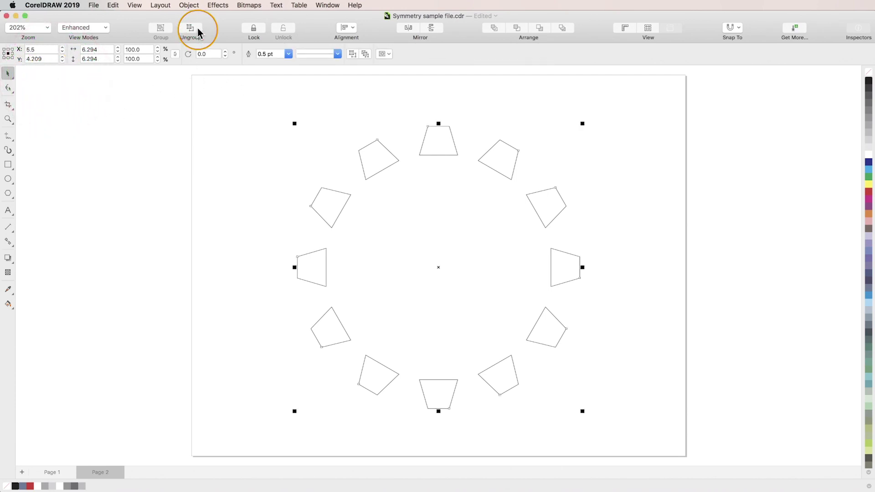
left_click(428, 112)
left_click(427, 129)
left_click_drag(426, 129, 381, 112)
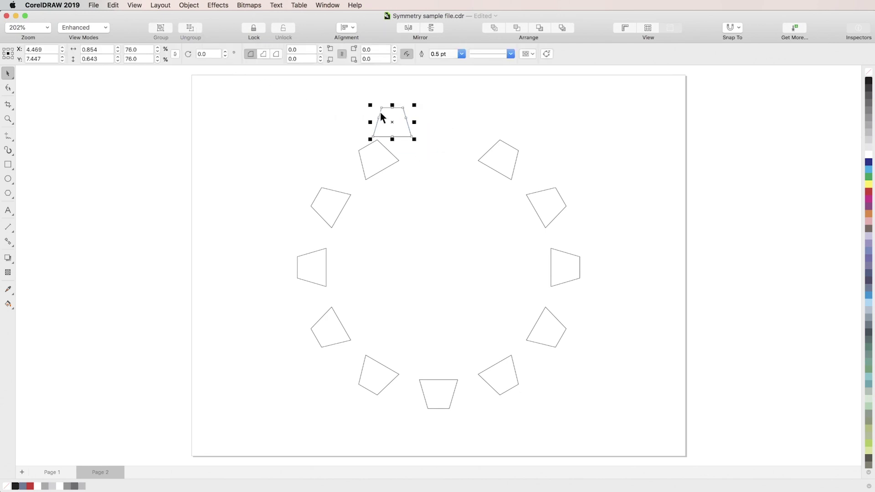
key("super+z")
left_click(334, 89)
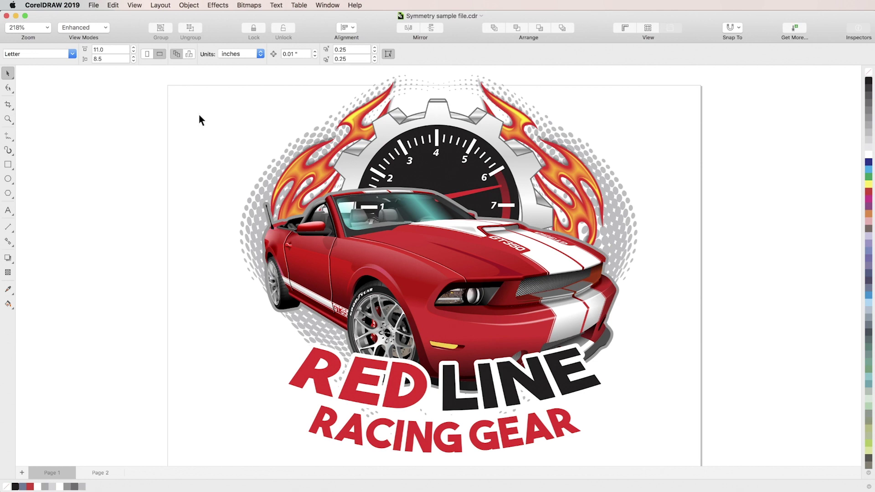
Step: Delete the logo's old flame artwork and create a new symmetry over Page 1
left_click(299, 170)
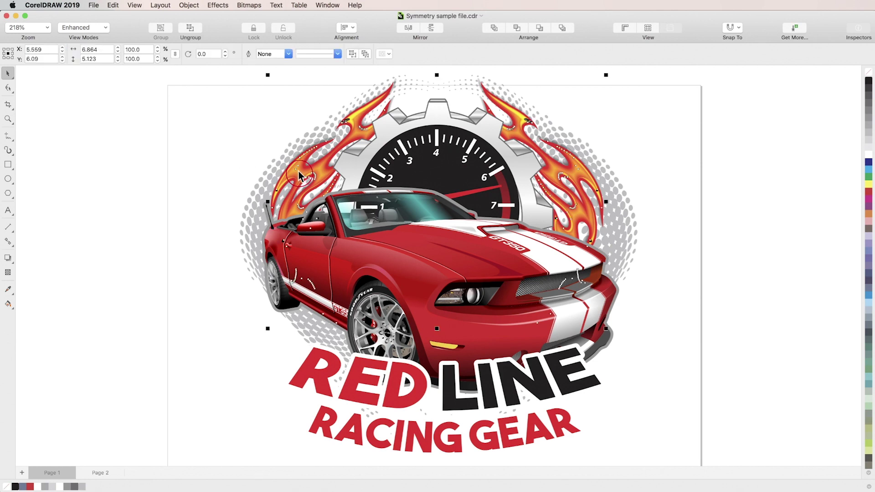
key("Delete")
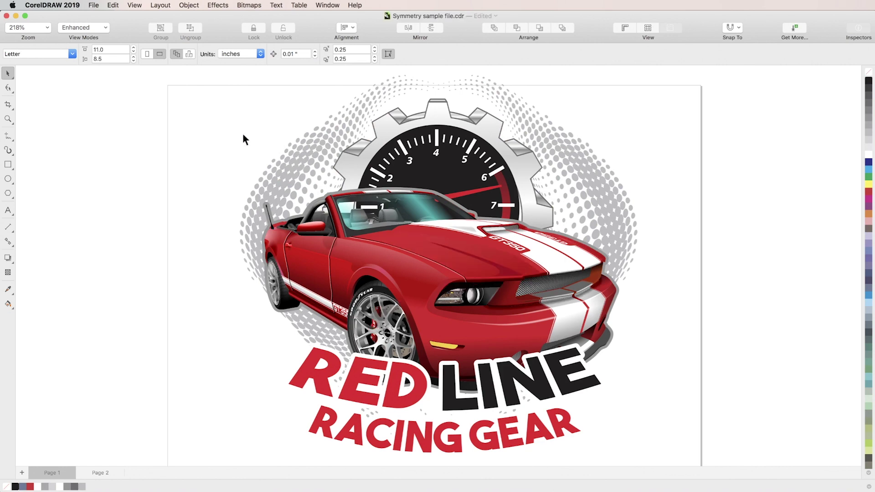
right_click(230, 122)
left_click(279, 160)
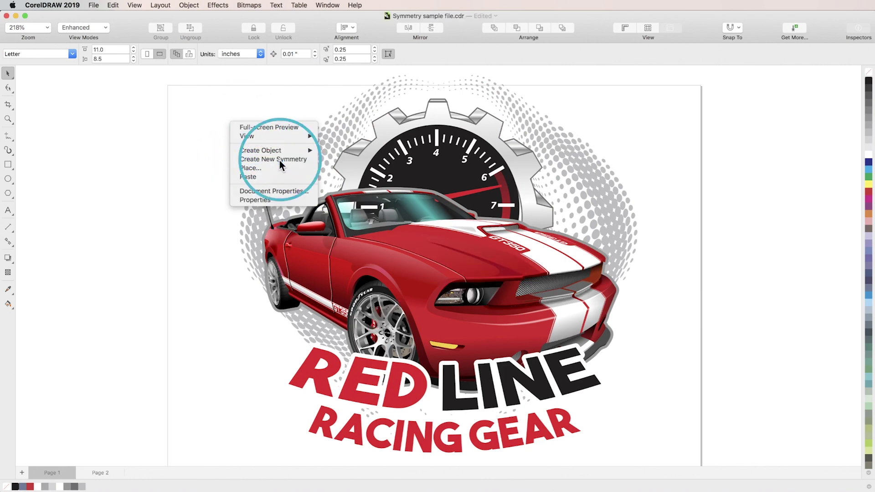
Step: Choose the Artistic Media tool with a flame brush preset, then bring up the Welcome screen
left_click(9, 152)
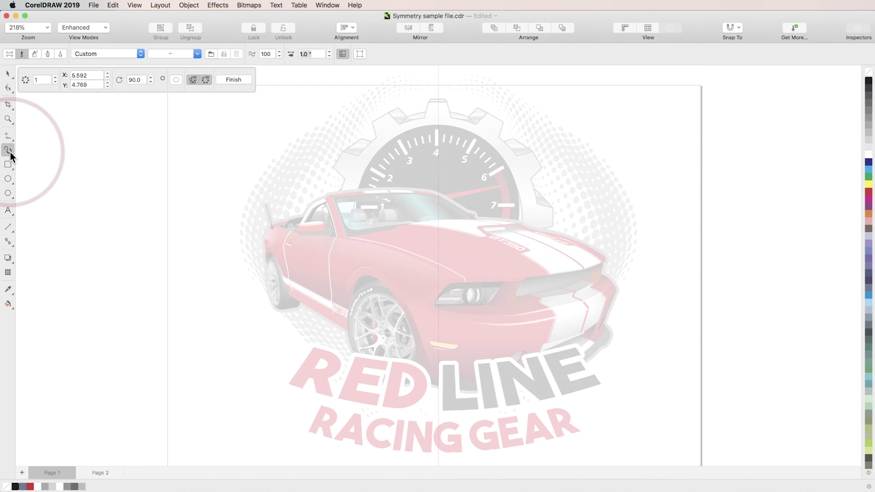
left_click(200, 53)
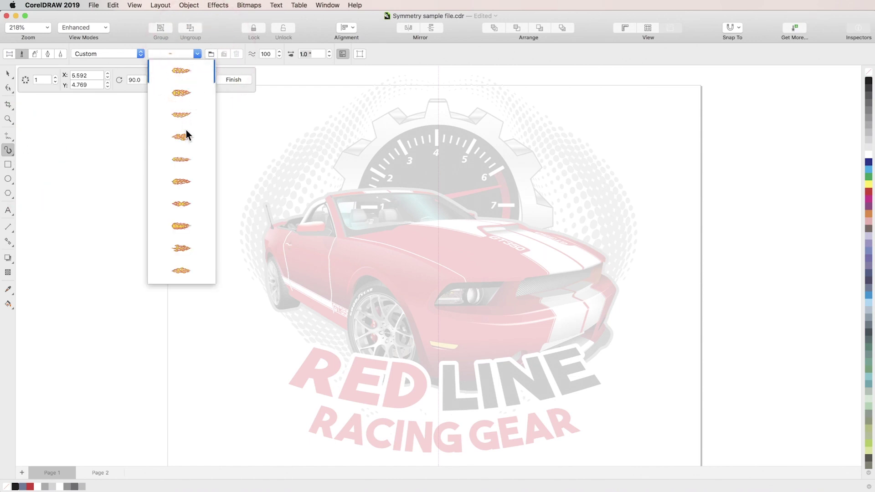
left_click(191, 142)
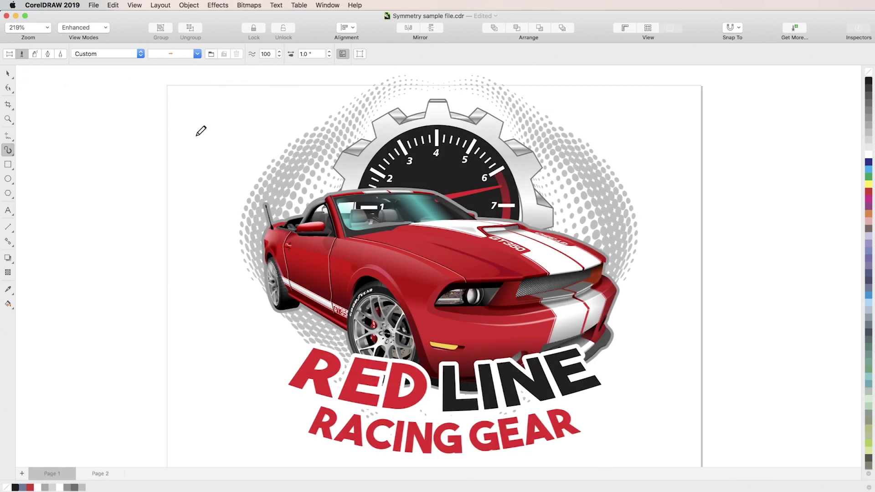
left_click(355, 5)
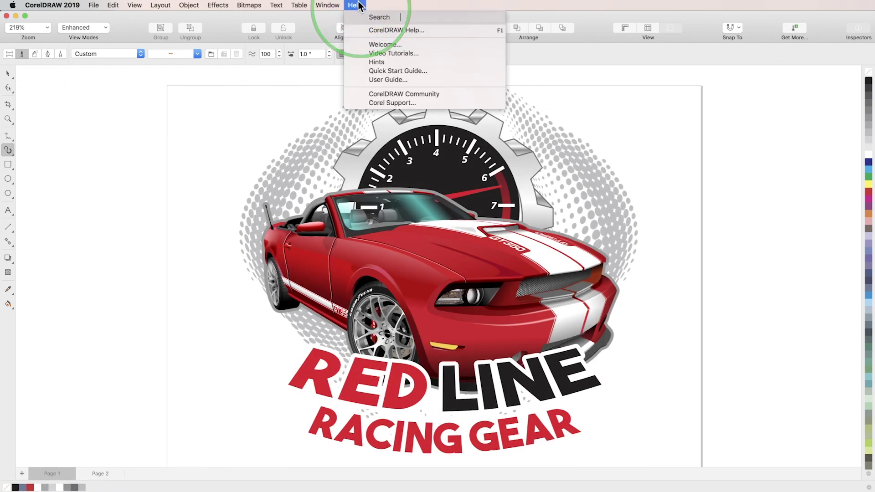
left_click(414, 43)
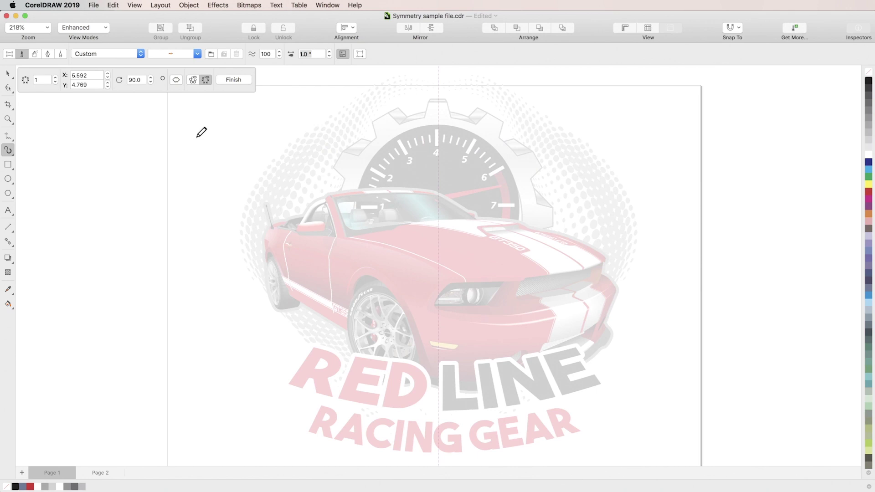
Step: Brush a flame up the gauge's left side, show its right mirror in full colour, and finish the symmetry
mouse_move(319, 314)
left_mouse_down()
mouse_move(285, 229)
mouse_move(284, 199)
mouse_move(302, 162)
mouse_move(355, 121)
left_mouse_up()
key("space")
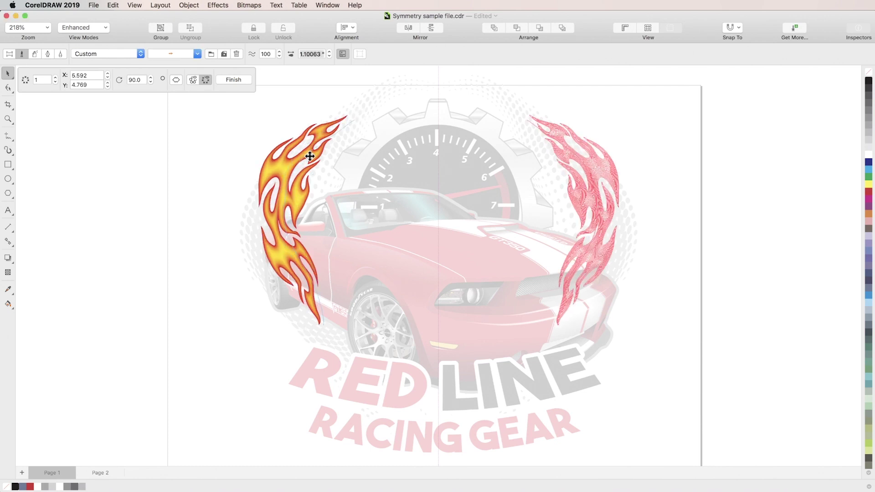
left_click(311, 158)
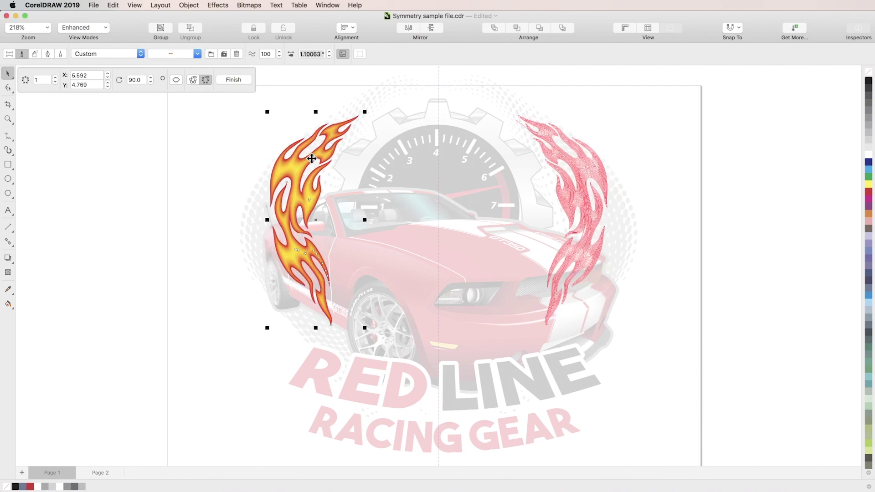
left_click(195, 79)
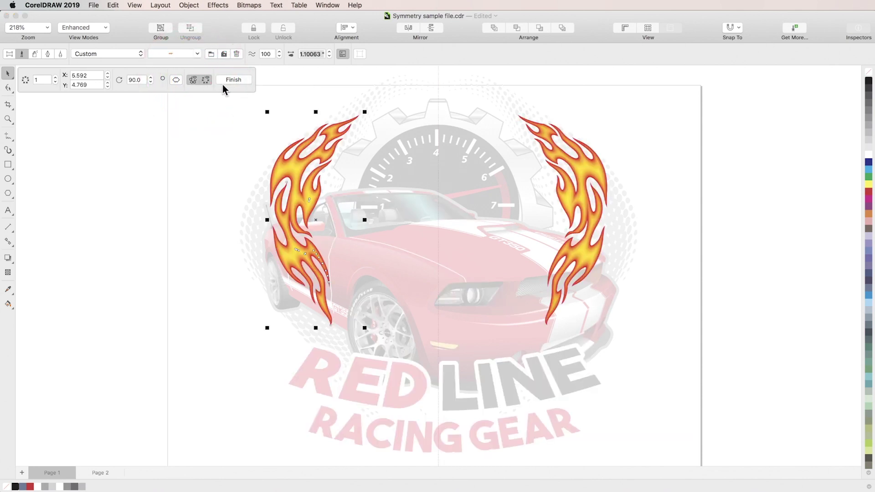
left_click(246, 80)
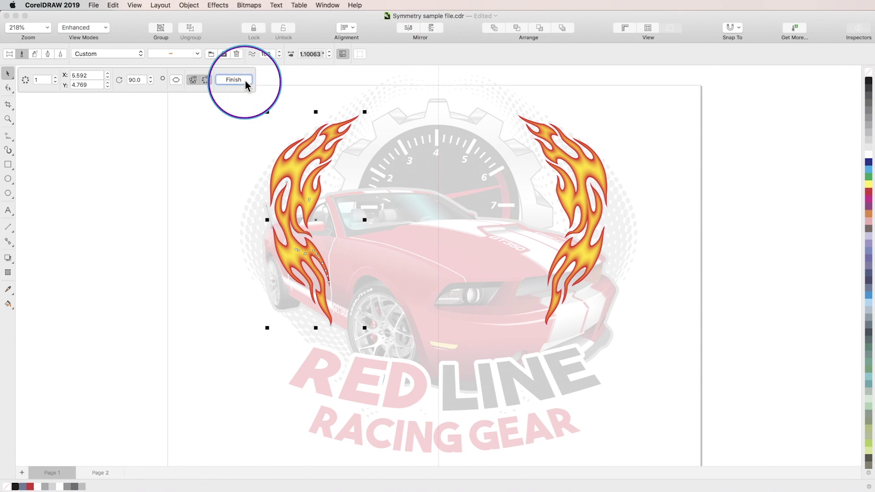
Step: Stack the mirrored flames just above the halftone dots, below the gauge and car, then break the symmetry link
left_click(565, 30)
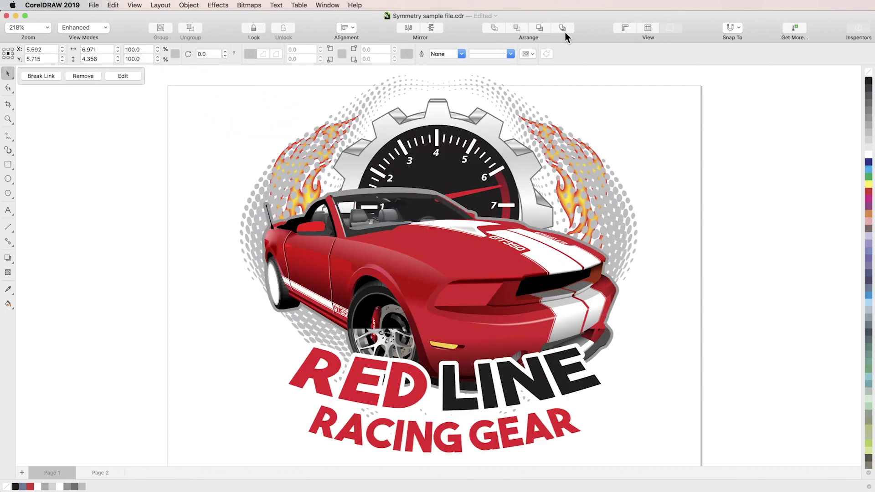
left_click(519, 30)
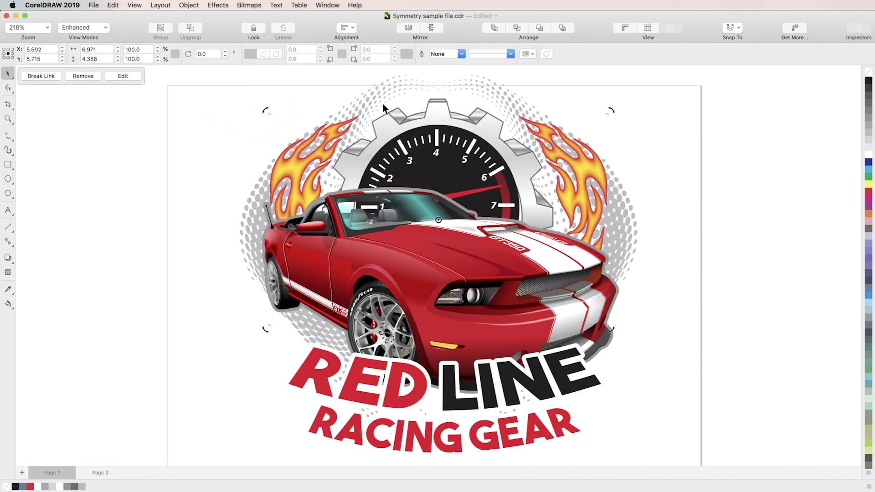
left_click(49, 78)
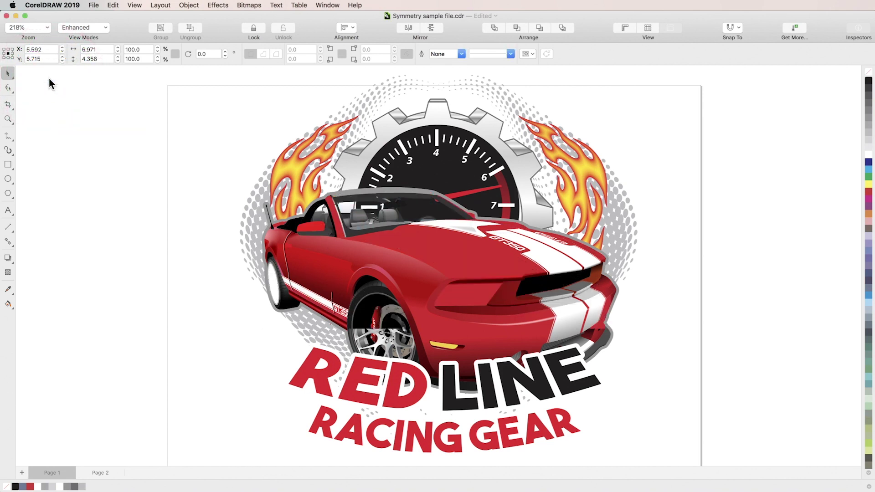